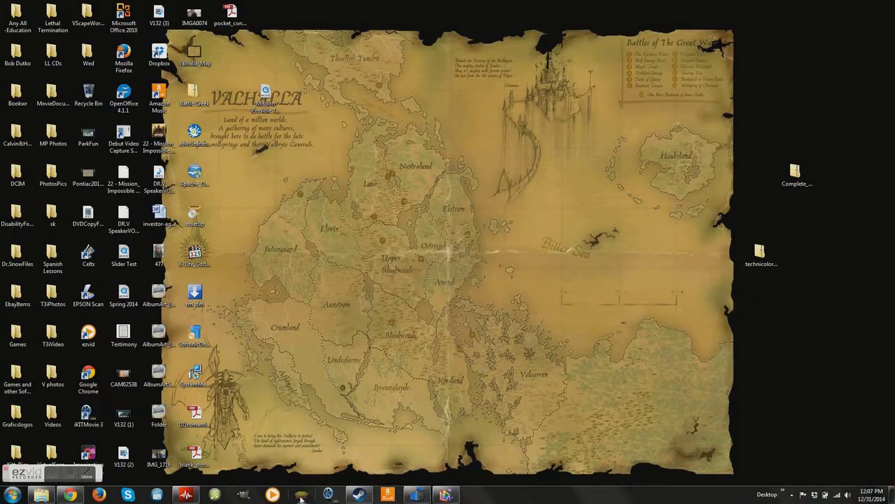
Step: Launch VirtualScape and bring up its Open dialog for saved map files
{"action": "left_click", "coordinate": [301, 495]}
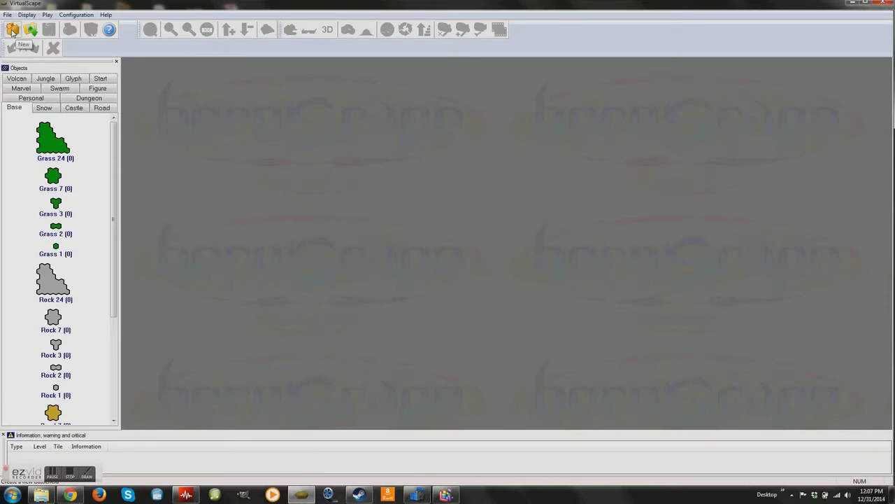
{"action": "left_click", "coordinate": [30, 29]}
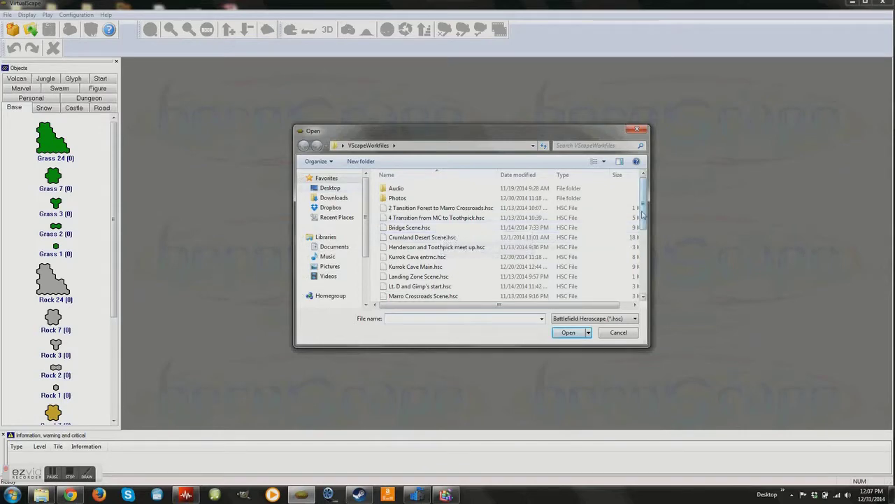
Step: Scroll the VScapeWorkfiles file list and open Landing Zone Scene.hsc
{"action": "left_click_drag", "start_coordinate": [643, 217], "coordinate": [646, 283]}
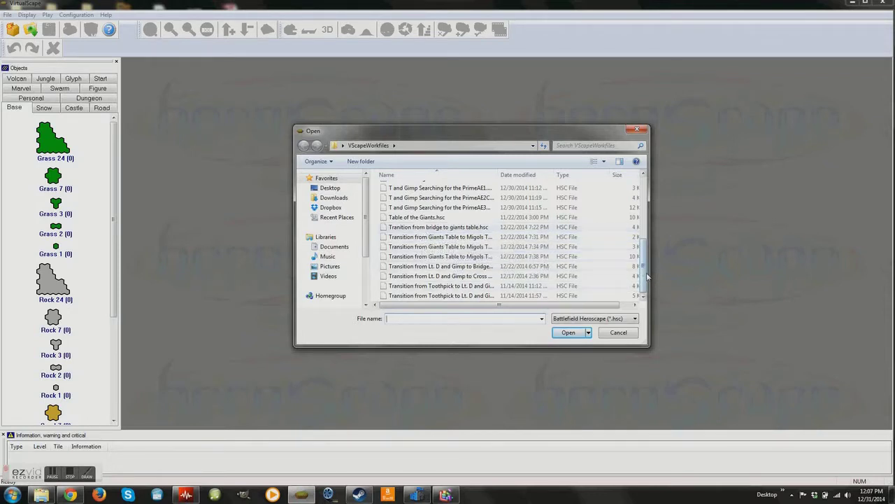
{"action": "mouse_move", "coordinate": [647, 277]}
{"action": "left_mouse_down"}
{"action": "mouse_move", "coordinate": [647, 261]}
{"action": "mouse_move", "coordinate": [652, 290]}
{"action": "left_mouse_up"}
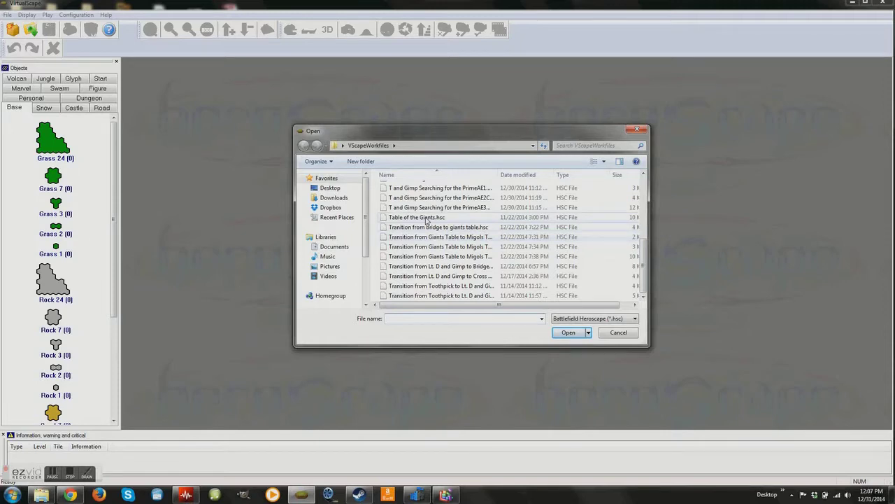
{"action": "left_click_drag", "start_coordinate": [648, 274], "coordinate": [650, 201]}
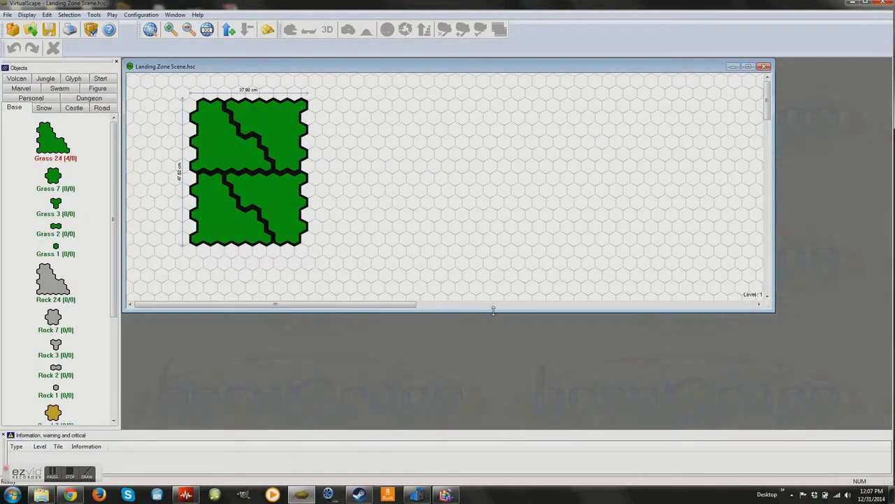
Step: Enlarge the map window, step the level display to 3 then back to 2, and show it in 3D
{"action": "left_click_drag", "start_coordinate": [493, 310], "coordinate": [493, 364]}
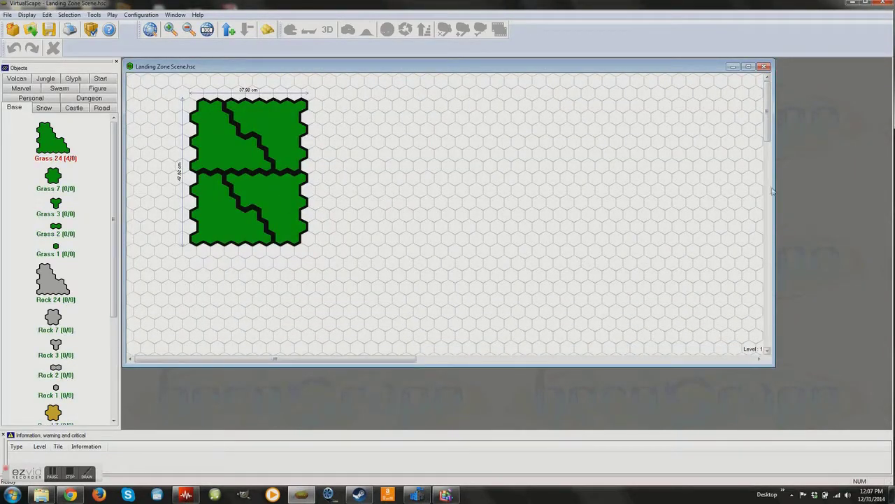
{"action": "left_click_drag", "start_coordinate": [773, 190], "coordinate": [818, 191]}
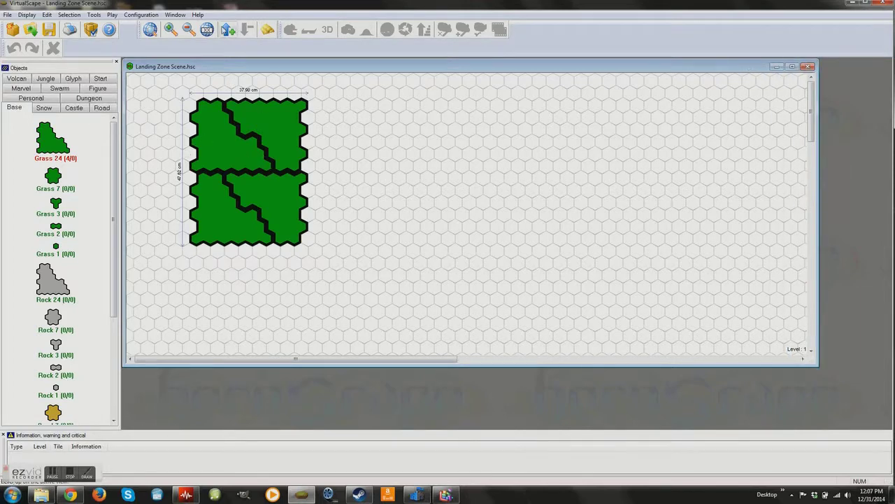
{"action": "left_click", "coordinate": [228, 29]}
{"action": "left_click", "coordinate": [229, 29]}
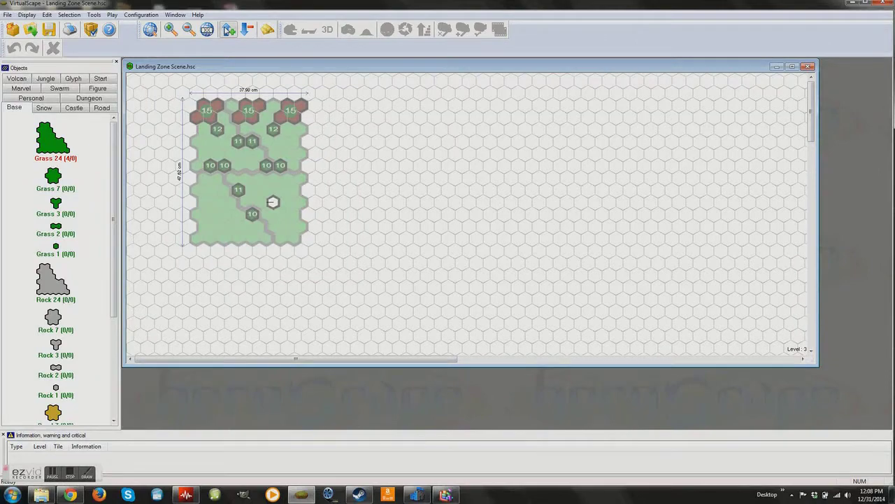
{"action": "left_click", "coordinate": [246, 29]}
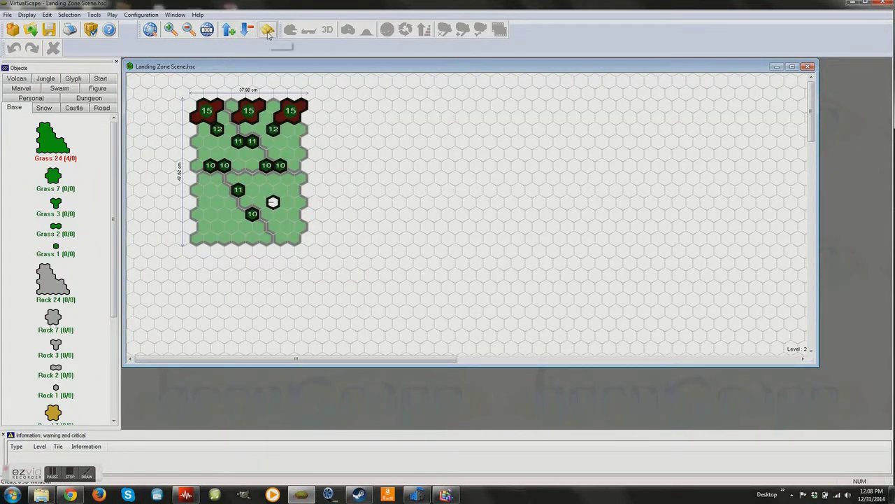
{"action": "left_click", "coordinate": [267, 31]}
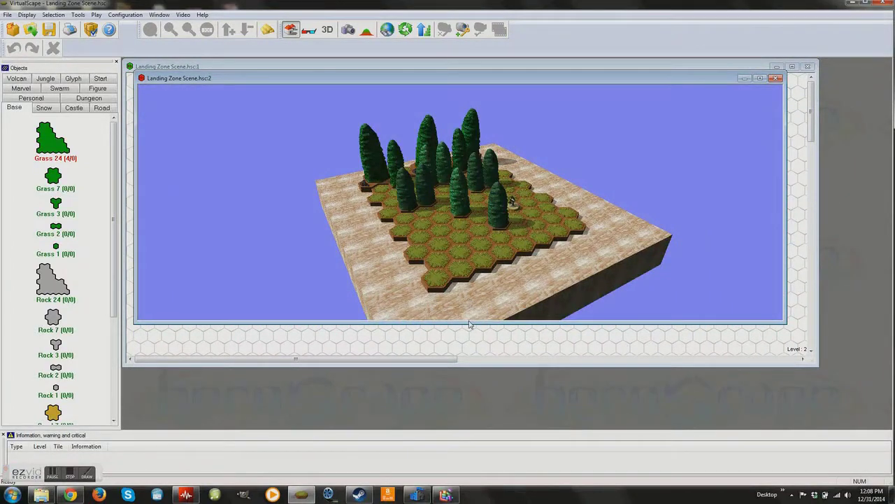
Step: Enlarge the 3D preview and spin the board with Turn around, then stop it
{"action": "left_click_drag", "start_coordinate": [471, 322], "coordinate": [467, 429]}
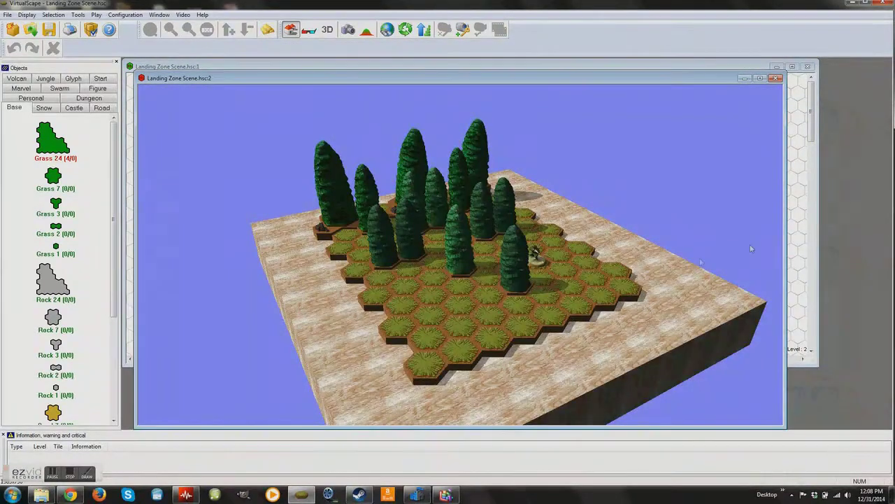
{"action": "left_click_drag", "start_coordinate": [785, 238], "coordinate": [880, 227]}
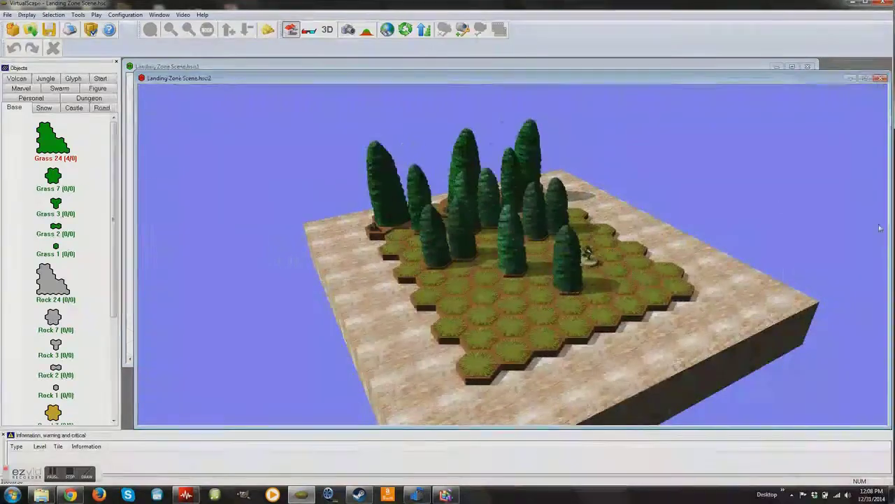
{"action": "left_click", "coordinate": [406, 30]}
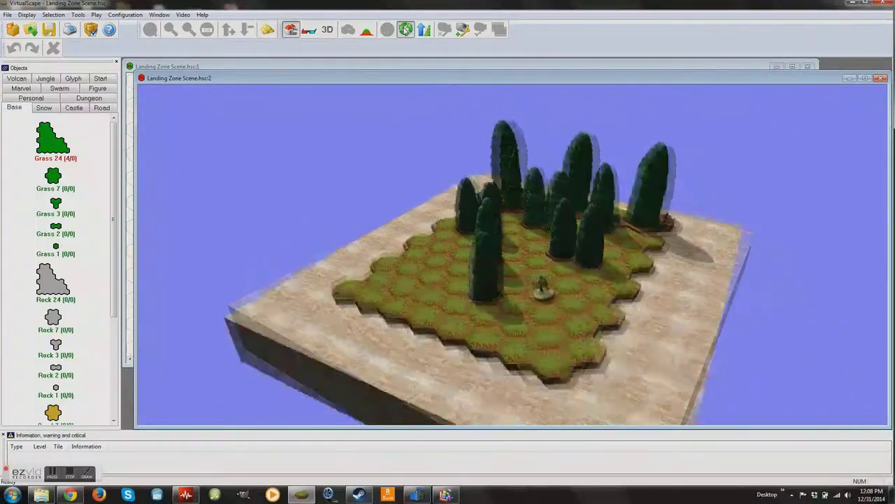
{"action": "left_click", "coordinate": [406, 29]}
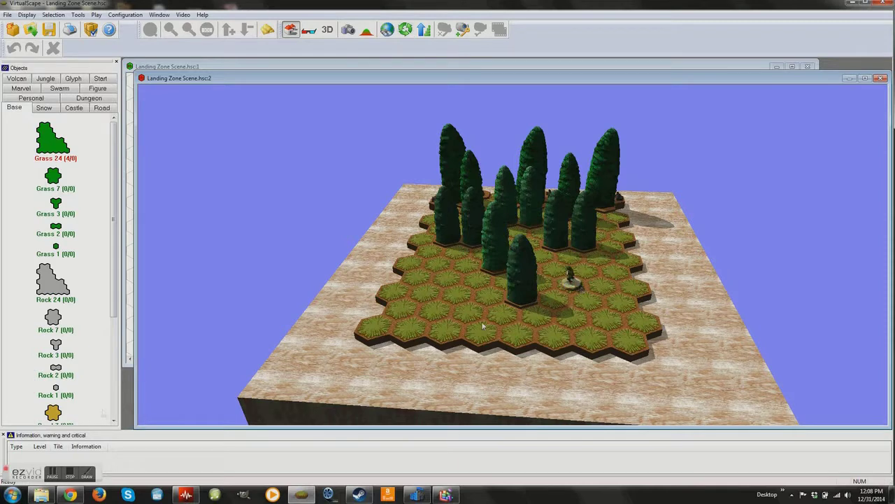
Step: Render the Landing Zone 3D scene in high quality, then close the preview
{"action": "left_click", "coordinate": [87, 475]}
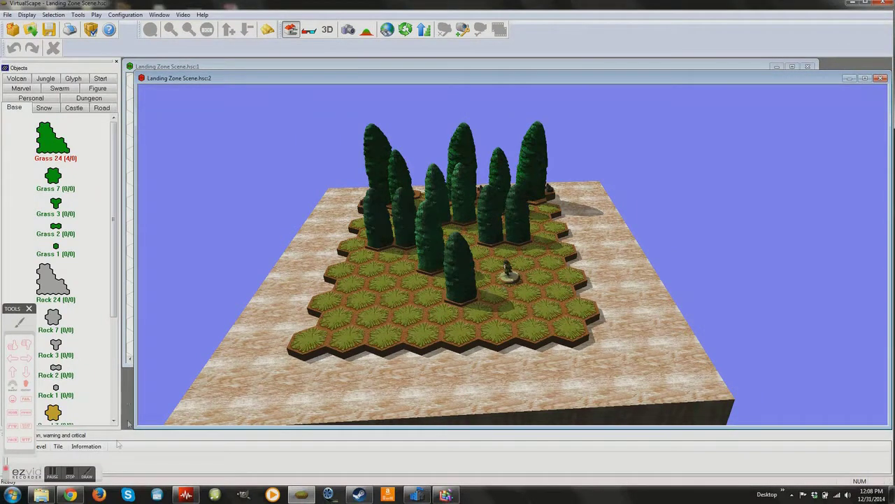
{"action": "left_click", "coordinate": [83, 476]}
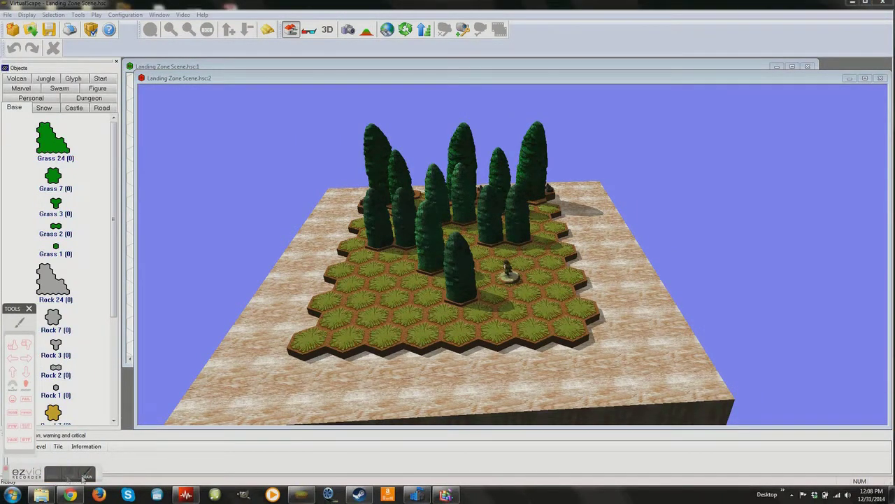
{"action": "left_click", "coordinate": [86, 476]}
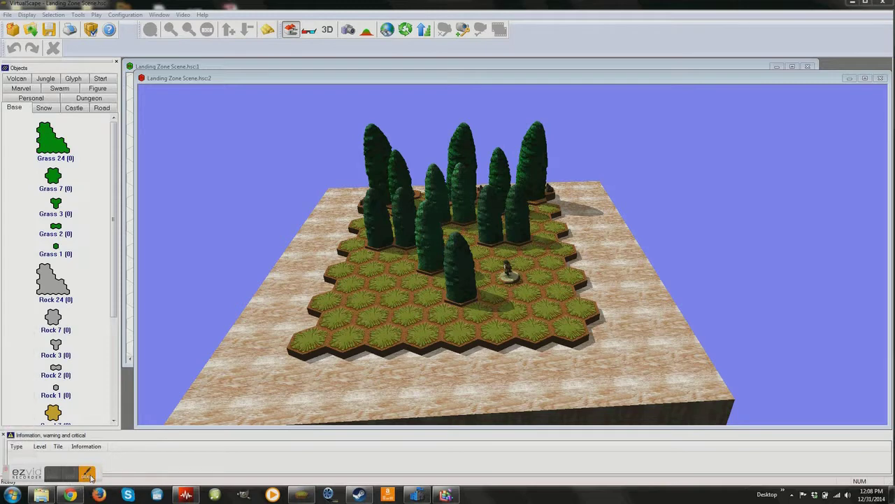
{"action": "left_click", "coordinate": [89, 477]}
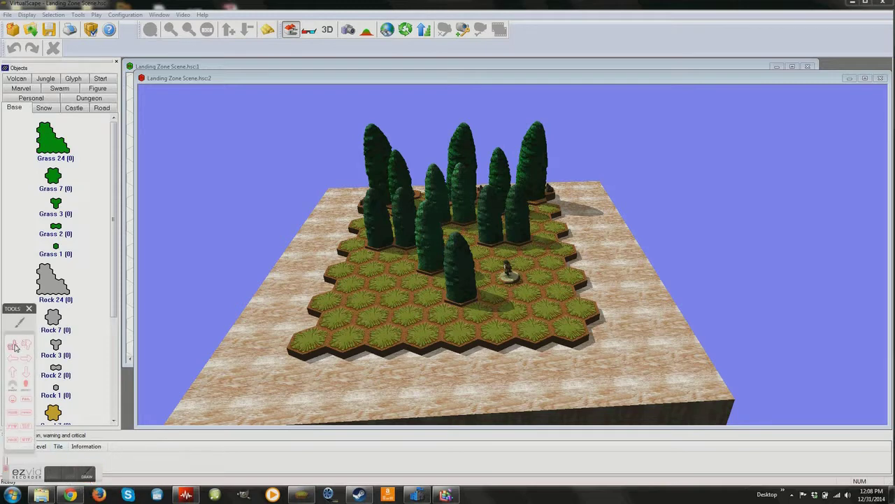
{"action": "left_click", "coordinate": [87, 475]}
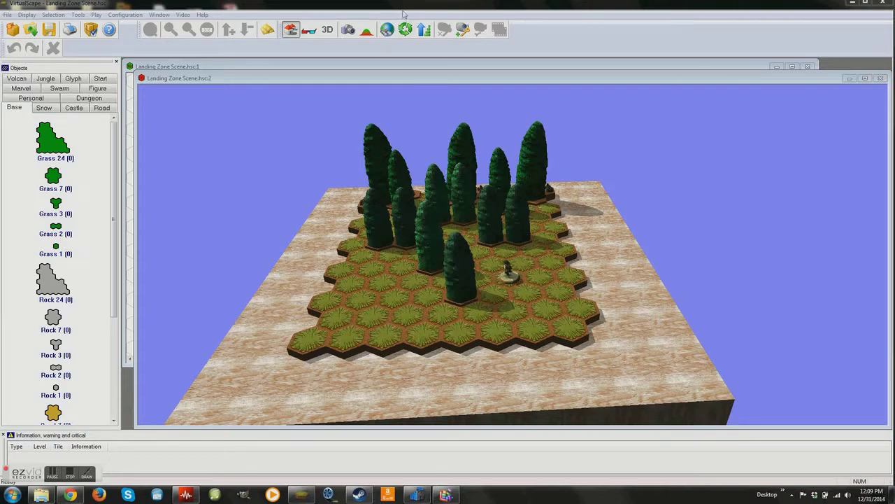
{"action": "left_click", "coordinate": [348, 29]}
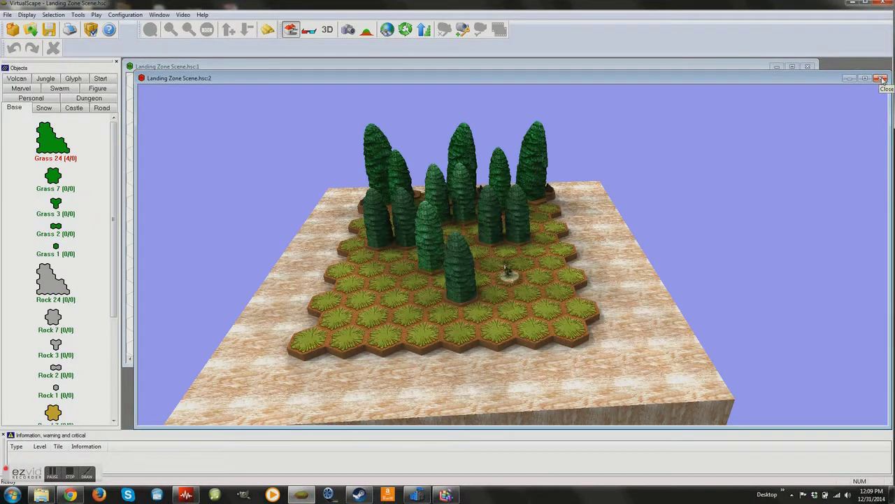
{"action": "left_click", "coordinate": [883, 79]}
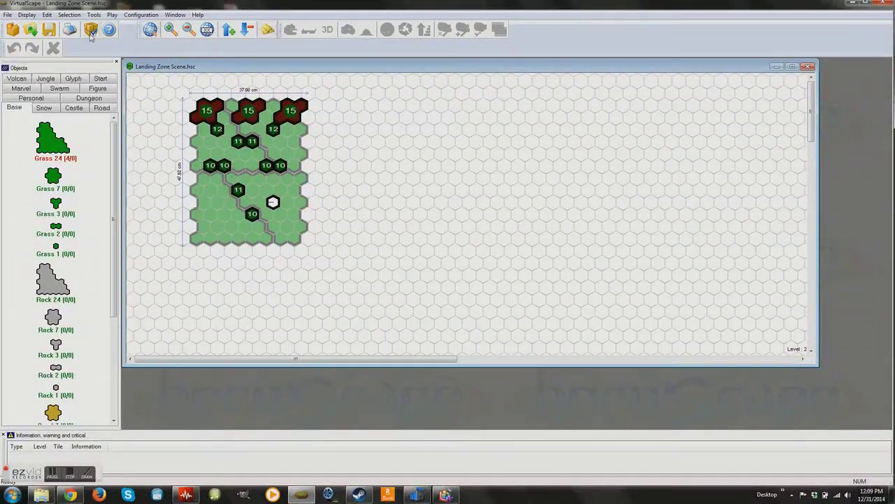
Step: Close Landing Zone, heighten the Crumland Desert map window, raise levels to 7, and view it in 3D
{"action": "left_click", "coordinate": [808, 66]}
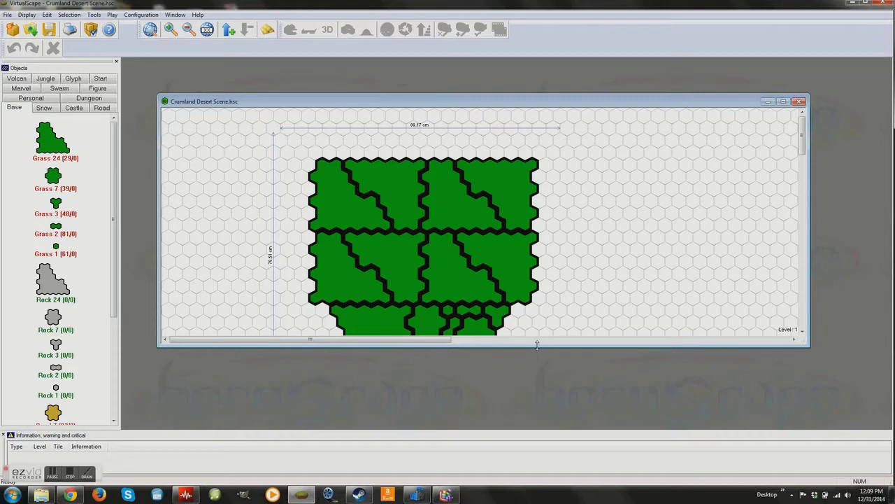
{"action": "left_click_drag", "start_coordinate": [538, 344], "coordinate": [538, 420]}
{"action": "left_click", "coordinate": [228, 30]}
{"action": "left_click", "coordinate": [228, 30]}
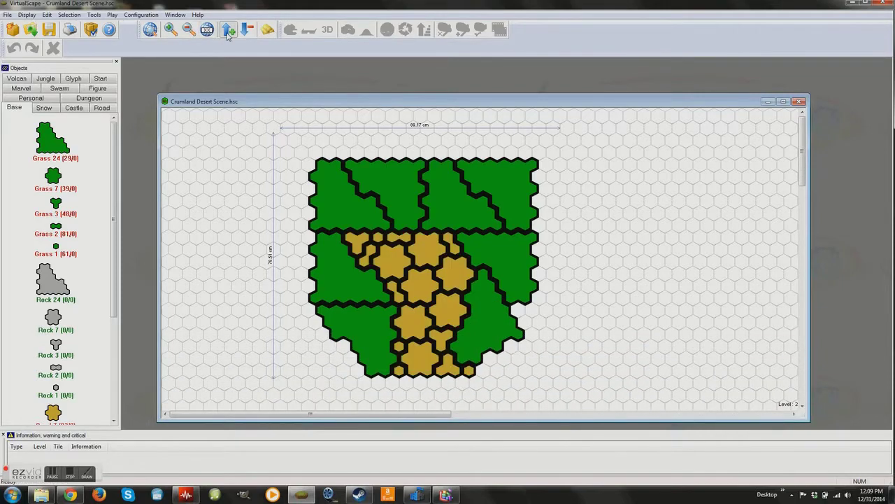
{"action": "left_click", "coordinate": [228, 29]}
{"action": "left_click", "coordinate": [229, 30]}
{"action": "left_click", "coordinate": [229, 30]}
{"action": "left_click", "coordinate": [228, 31]}
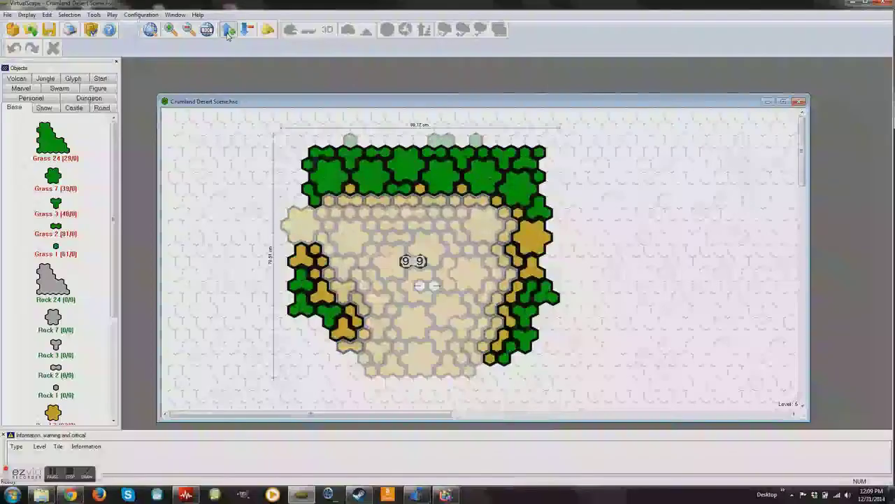
{"action": "left_click", "coordinate": [268, 29]}
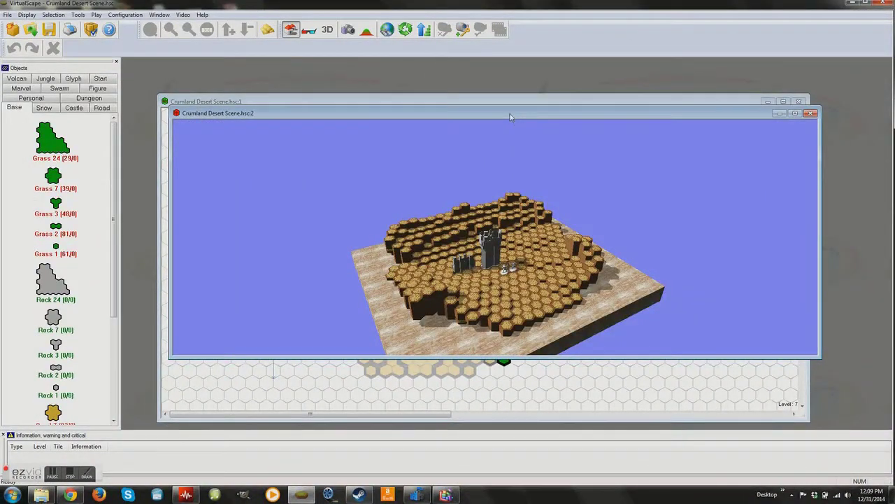
Step: Stretch the desert 3D preview on all four edges and briefly spin the board
{"action": "left_click_drag", "start_coordinate": [508, 108], "coordinate": [508, 62]}
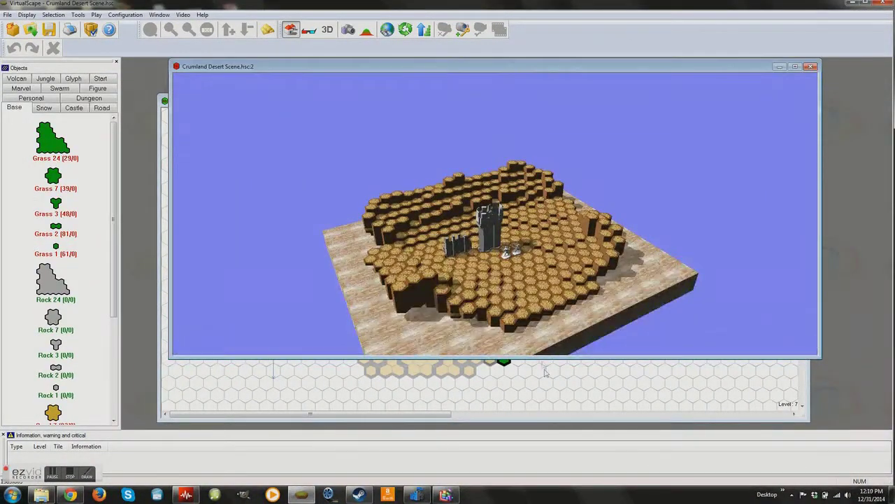
{"action": "left_click_drag", "start_coordinate": [540, 357], "coordinate": [540, 425]}
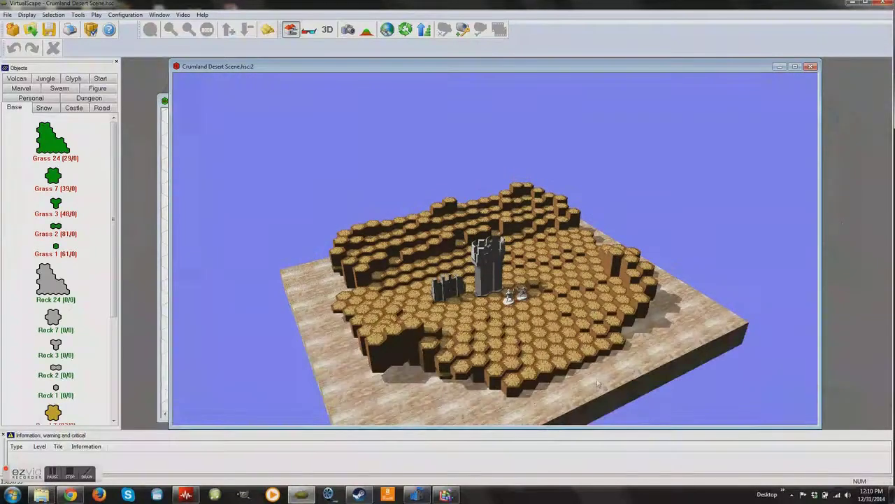
{"action": "left_click_drag", "start_coordinate": [821, 222], "coordinate": [888, 222]}
{"action": "left_click_drag", "start_coordinate": [170, 248], "coordinate": [124, 248]}
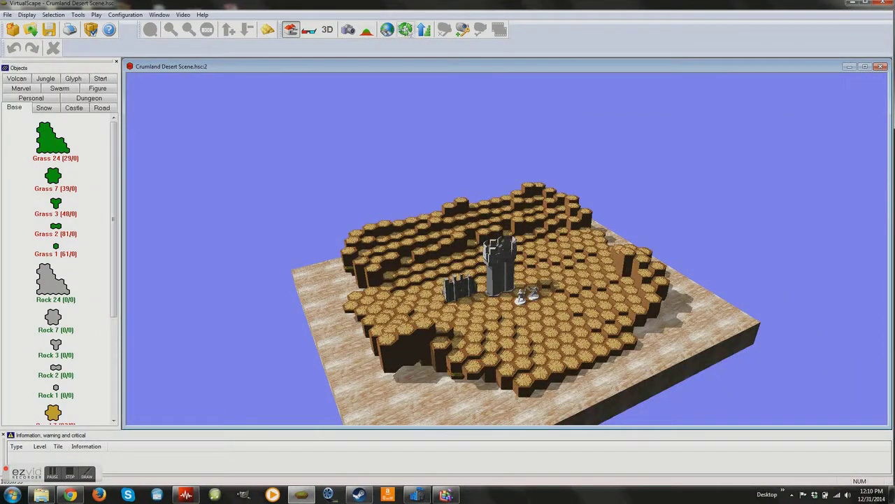
{"action": "left_click", "coordinate": [406, 30]}
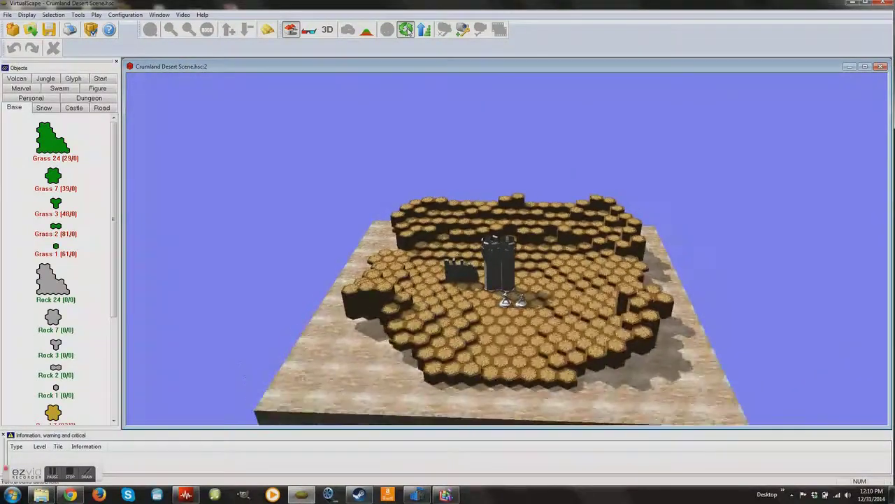
{"action": "left_click", "coordinate": [405, 30]}
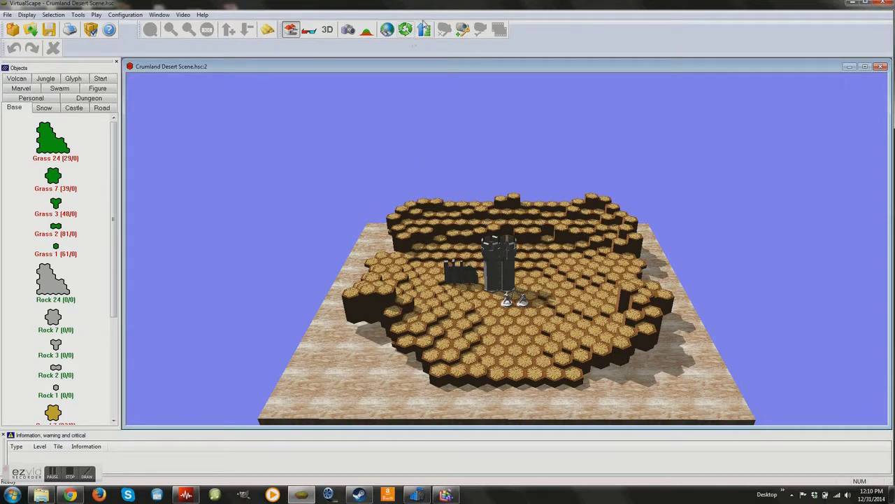
Step: Render in high quality, tilt to a top view, replay the See building animation, and re-render
{"action": "left_click", "coordinate": [348, 30]}
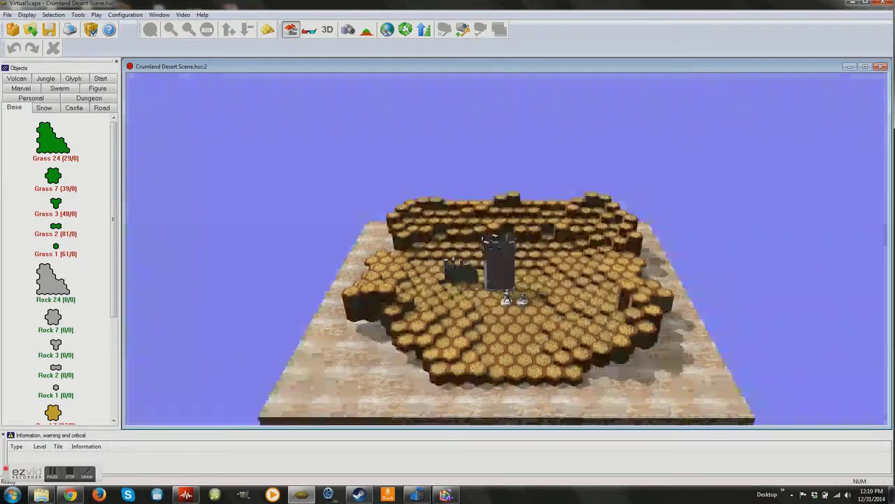
{"action": "left_click_drag", "start_coordinate": [560, 318], "coordinate": [487, 236]}
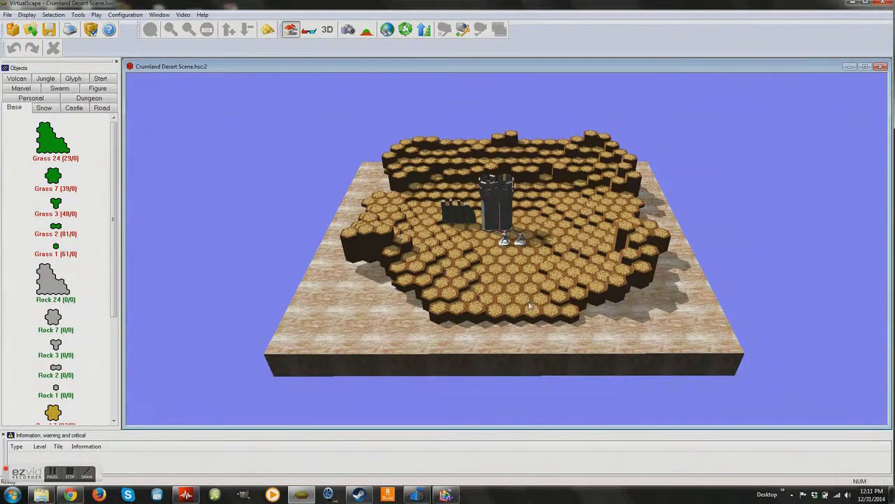
{"action": "left_click", "coordinate": [423, 32]}
{"action": "left_click", "coordinate": [423, 34]}
{"action": "left_click", "coordinate": [347, 31]}
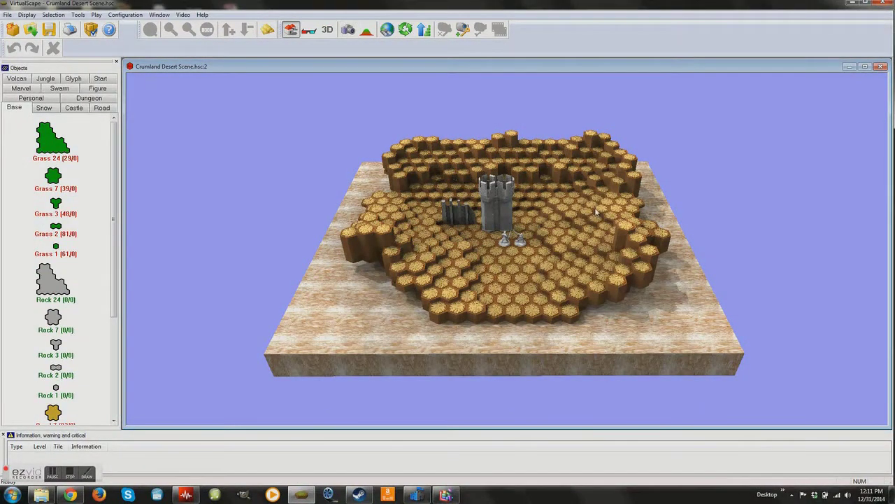
Step: Close the desert scene and open the bridge-to-giants-table transition map from VScapeWorkfiles
{"action": "left_click", "coordinate": [883, 67]}
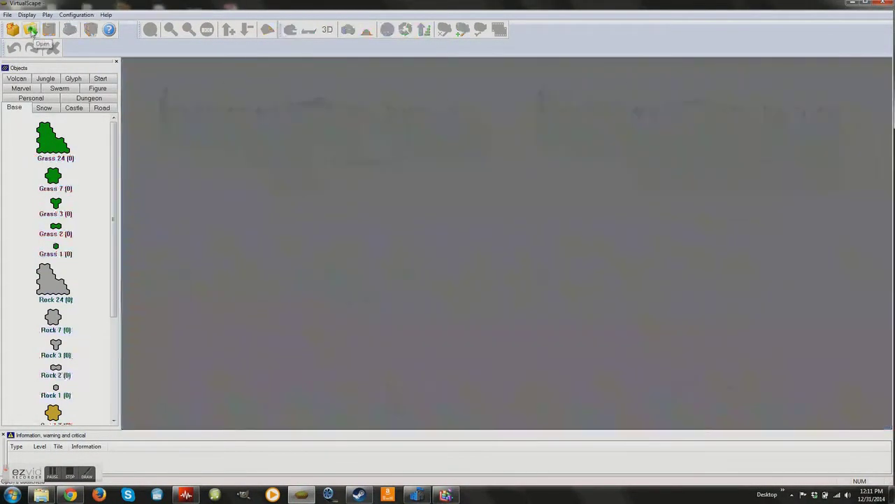
{"action": "left_click", "coordinate": [30, 29]}
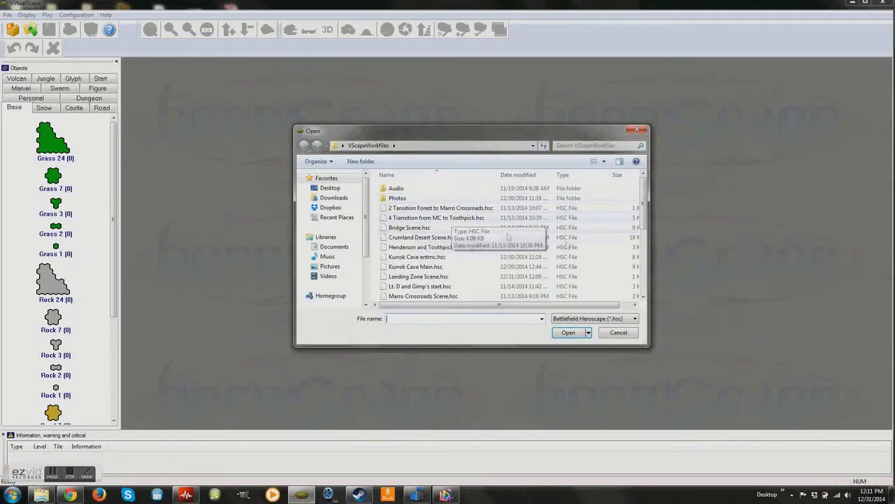
{"action": "left_click_drag", "start_coordinate": [644, 208], "coordinate": [656, 254]}
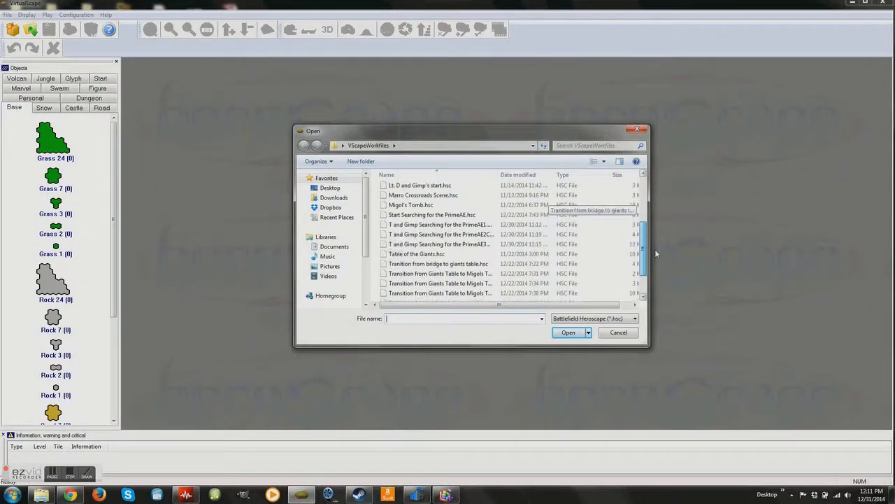
{"action": "double_click", "coordinate": [435, 265]}
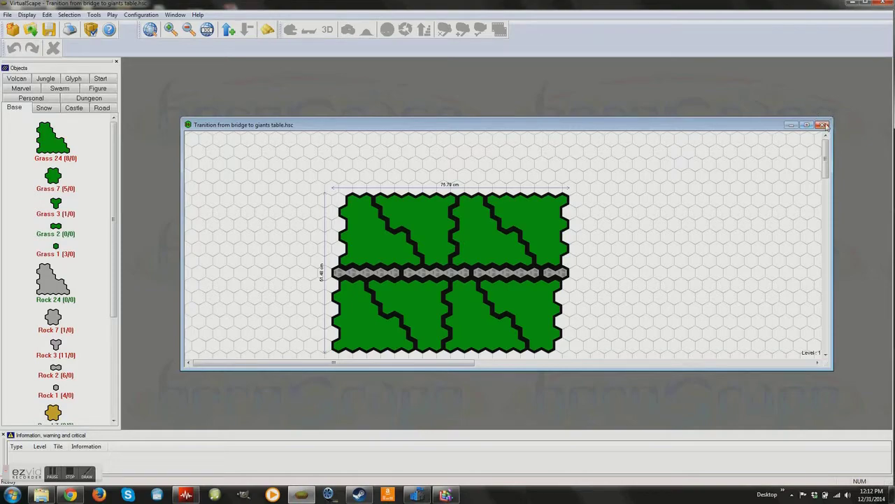
Step: Close the transition map and reopen the saved-map list with Ctrl+O
{"action": "left_click", "coordinate": [823, 124]}
{"action": "key", "text": "ctrl+o"}
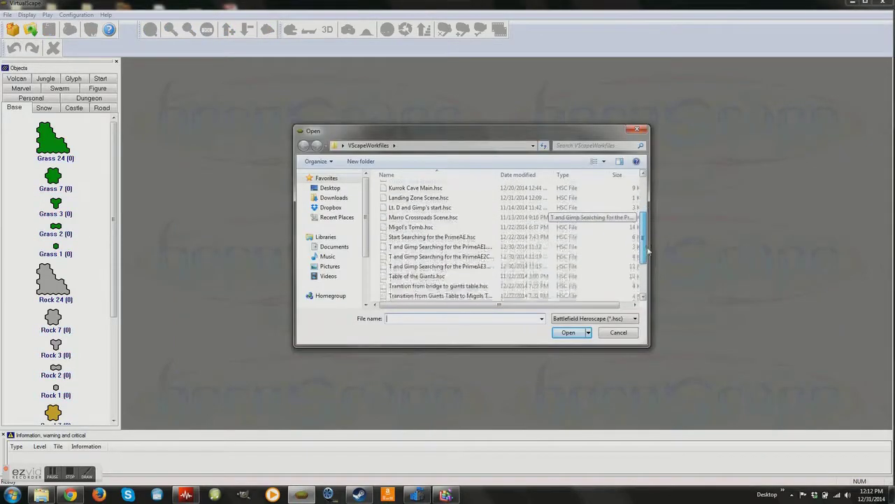
{"action": "left_click_drag", "start_coordinate": [648, 252], "coordinate": [653, 272]}
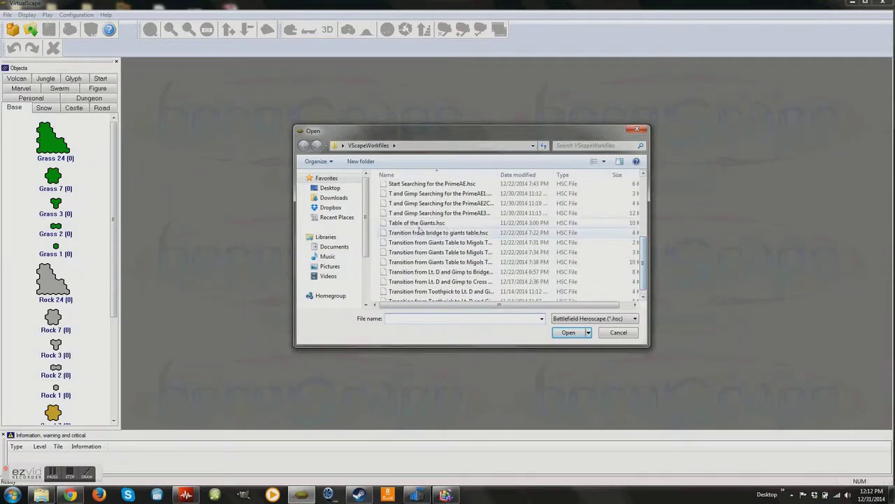
Step: Open Table of the Giants.hsc and move and enlarge its map window to show the whole map
{"action": "double_click", "coordinate": [413, 223]}
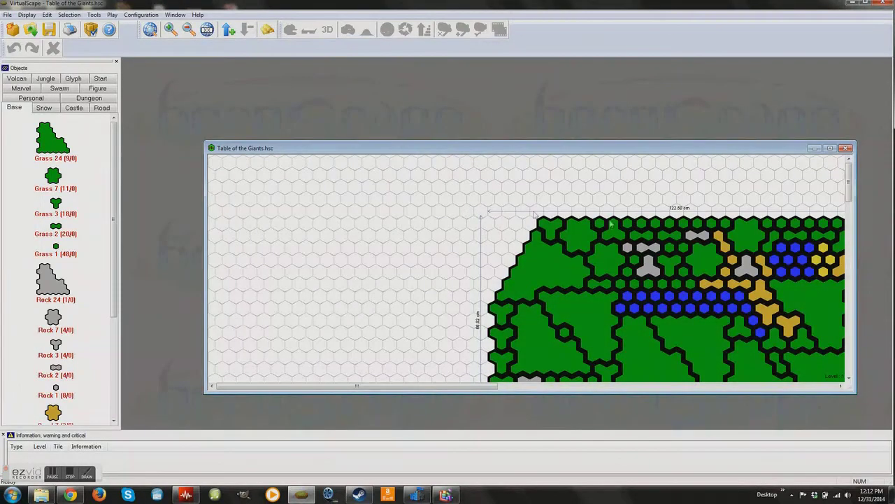
{"action": "left_click_drag", "start_coordinate": [609, 150], "coordinate": [470, 105]}
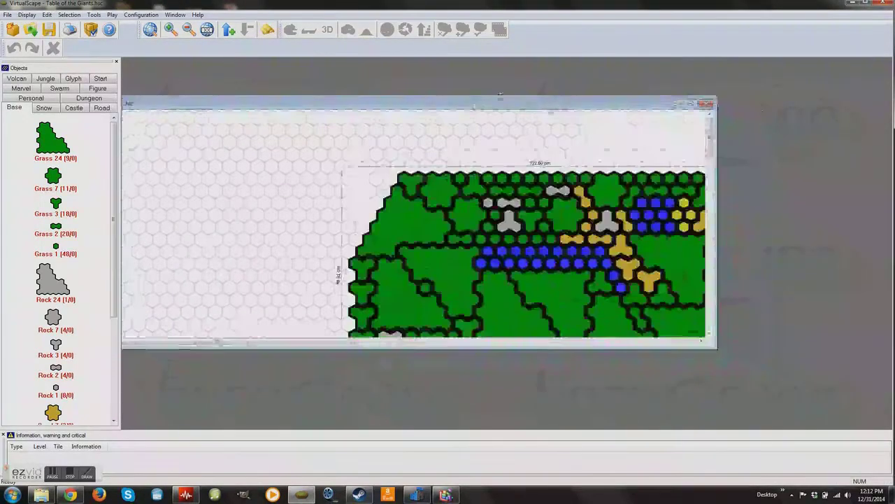
{"action": "left_click_drag", "start_coordinate": [714, 223], "coordinate": [882, 223]}
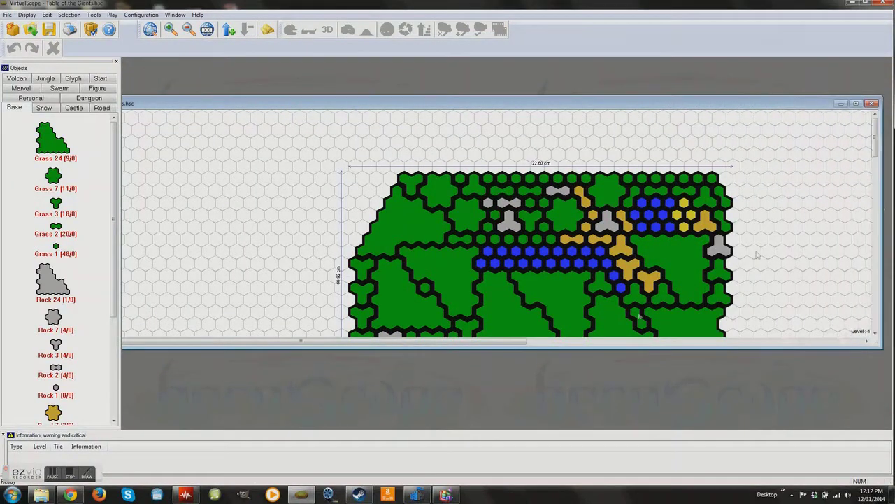
{"action": "left_click_drag", "start_coordinate": [616, 347], "coordinate": [623, 427]}
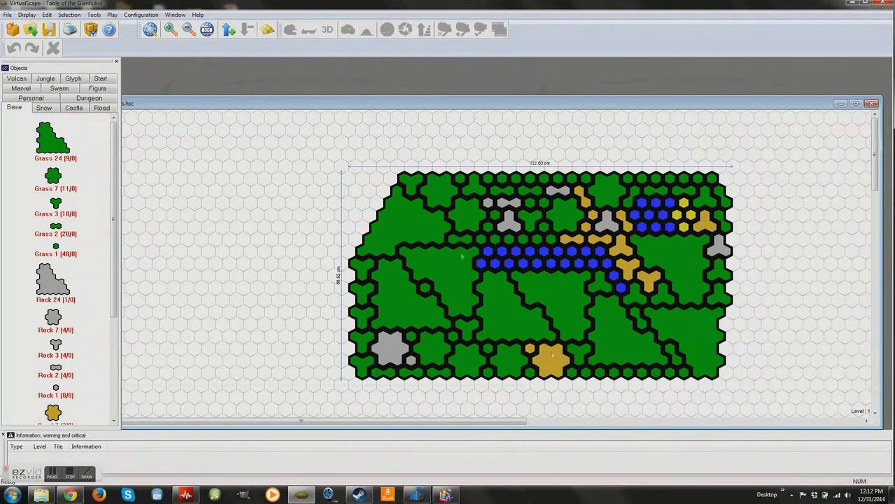
Step: Show the Table of the Giants in 3D and stretch the 3D window on every side
{"action": "left_click", "coordinate": [268, 30]}
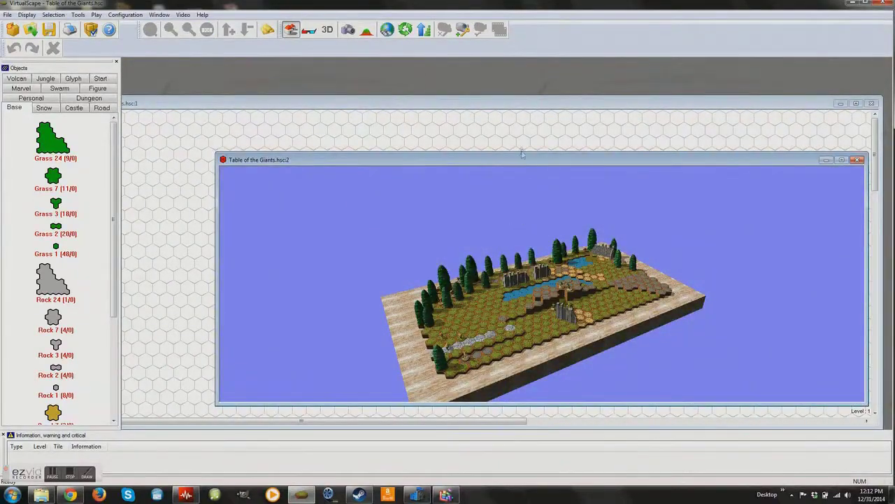
{"action": "left_click_drag", "start_coordinate": [521, 154], "coordinate": [521, 62]}
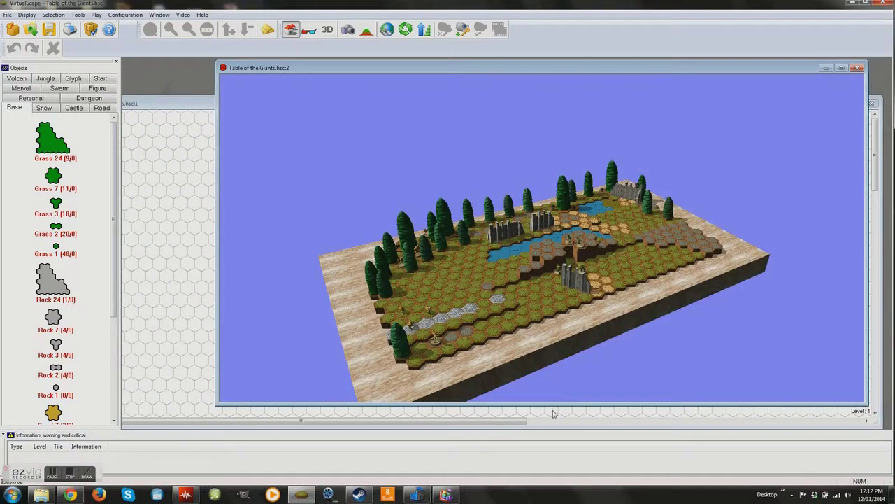
{"action": "left_click_drag", "start_coordinate": [552, 403], "coordinate": [551, 425]}
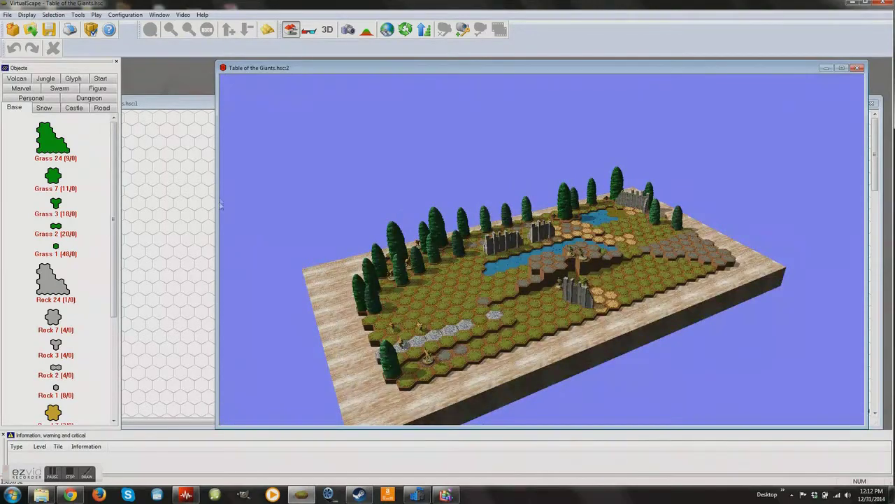
{"action": "left_click_drag", "start_coordinate": [219, 201], "coordinate": [125, 202]}
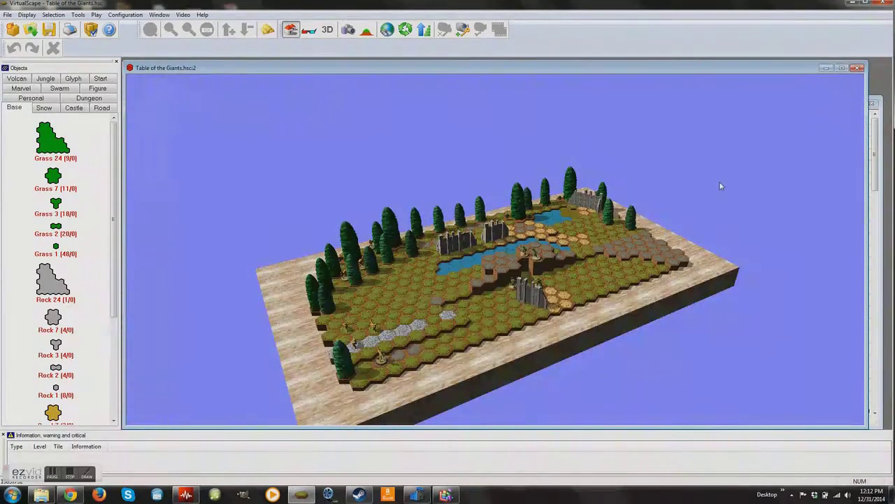
{"action": "left_click_drag", "start_coordinate": [866, 222], "coordinate": [888, 222]}
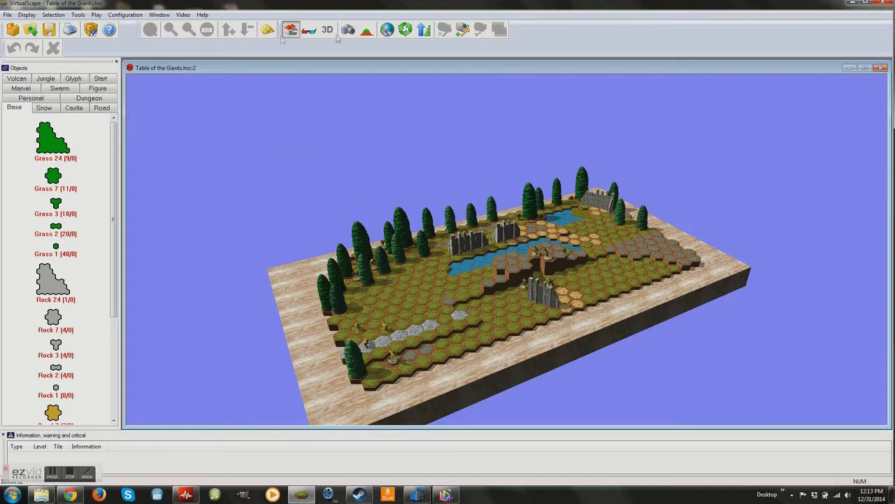
Step: Rotate the Table of the Giants board with Turn around, stop it, and tilt to a higher angle
{"action": "left_click", "coordinate": [406, 29]}
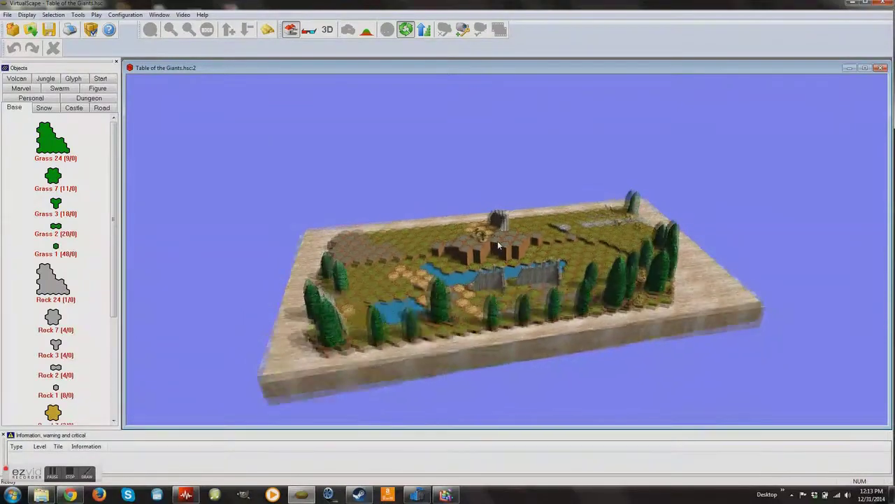
{"action": "left_click", "coordinate": [406, 30]}
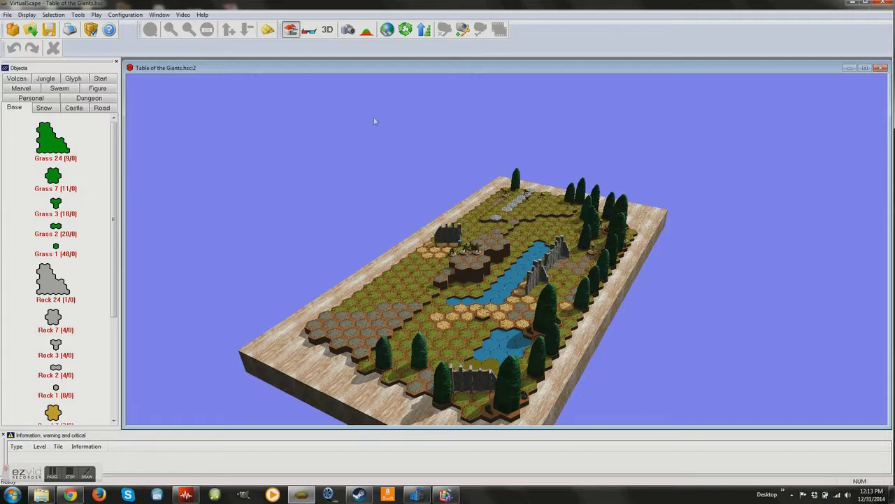
{"action": "left_click", "coordinate": [406, 30]}
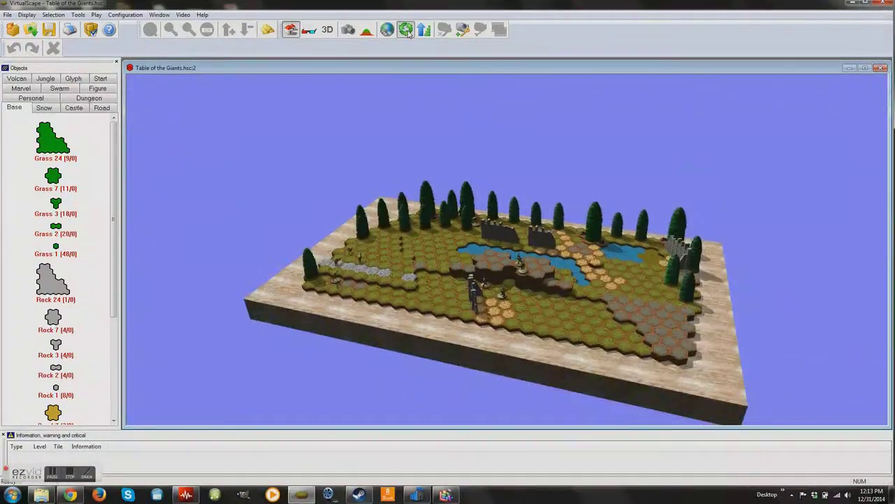
{"action": "left_click", "coordinate": [406, 30]}
{"action": "right_click_drag", "start_coordinate": [677, 321], "coordinate": [651, 173]}
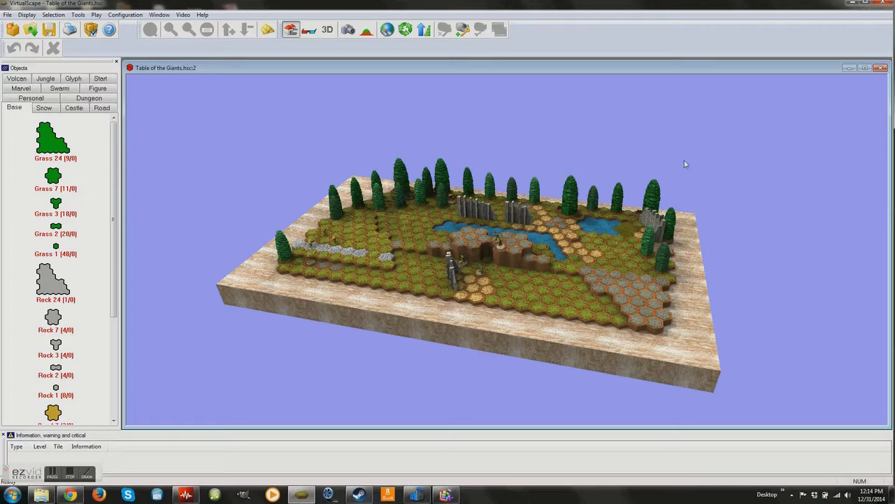
Step: Close the 3D view and the map window, returning to the iKITMovie project
{"action": "left_click", "coordinate": [881, 68]}
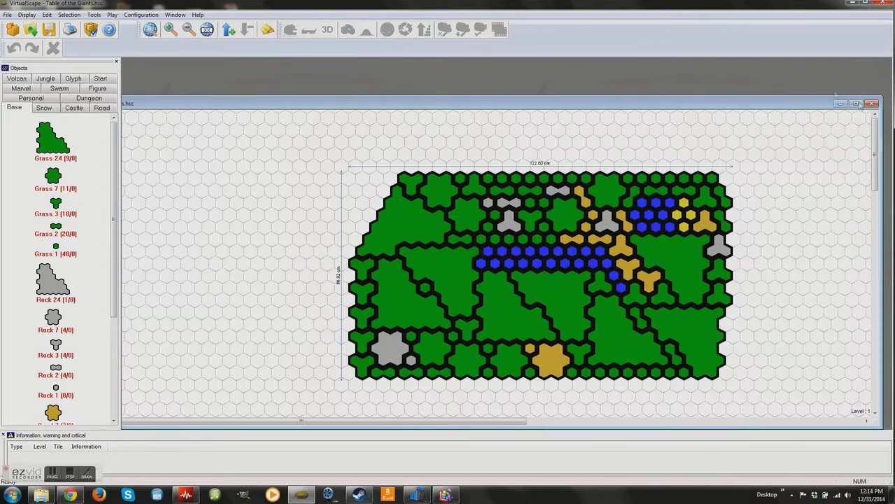
{"action": "left_click", "coordinate": [873, 103]}
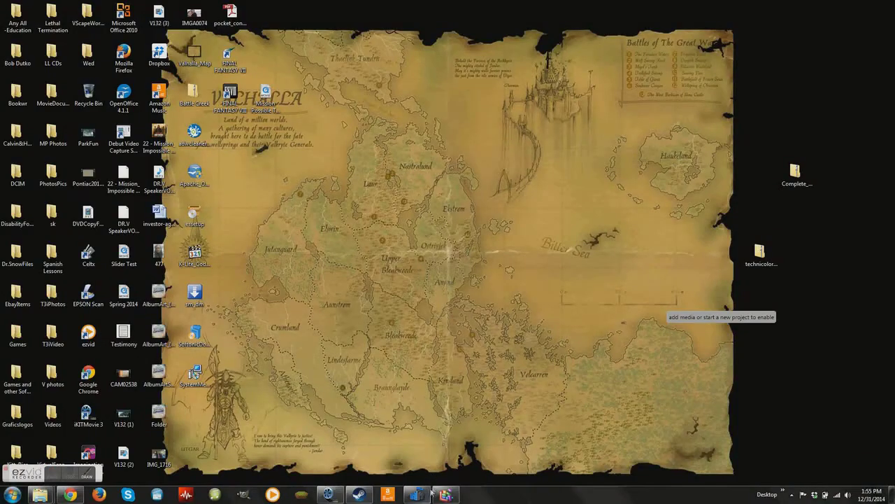
{"action": "left_click", "coordinate": [329, 495]}
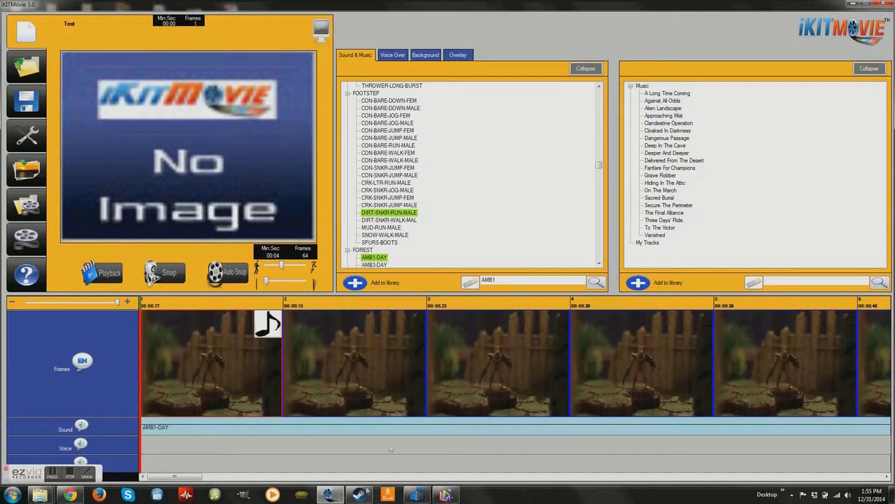
Step: Switch the iKITMovie preview to Playback and play the Test clip through to frame 64
{"action": "mouse_move", "coordinate": [328, 494]}
{"action": "left_click", "coordinate": [103, 276]}
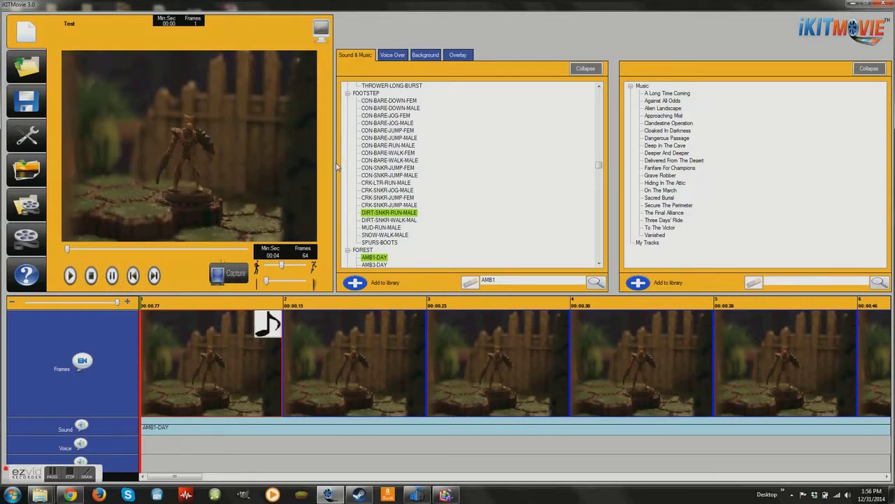
{"action": "left_click", "coordinate": [70, 276]}
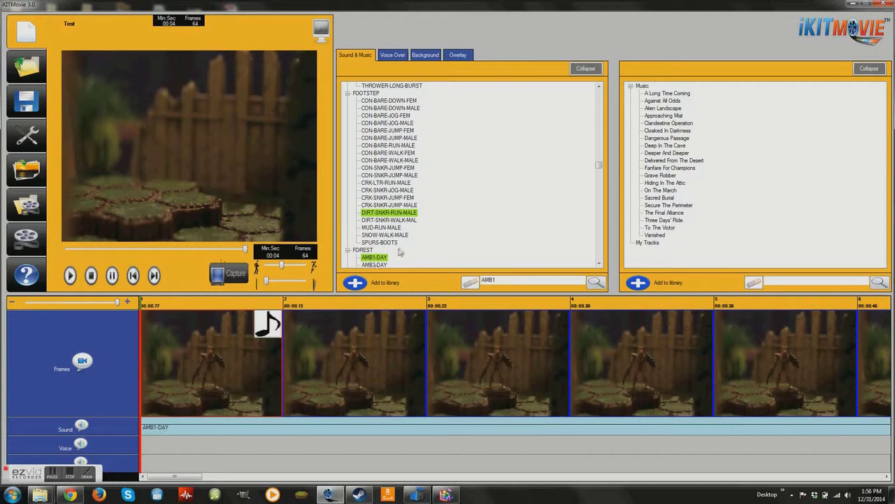
Step: Scrub the Test clip forward and back, replay it, then rewind it to frame 1
{"action": "left_click_drag", "start_coordinate": [599, 168], "coordinate": [599, 170]}
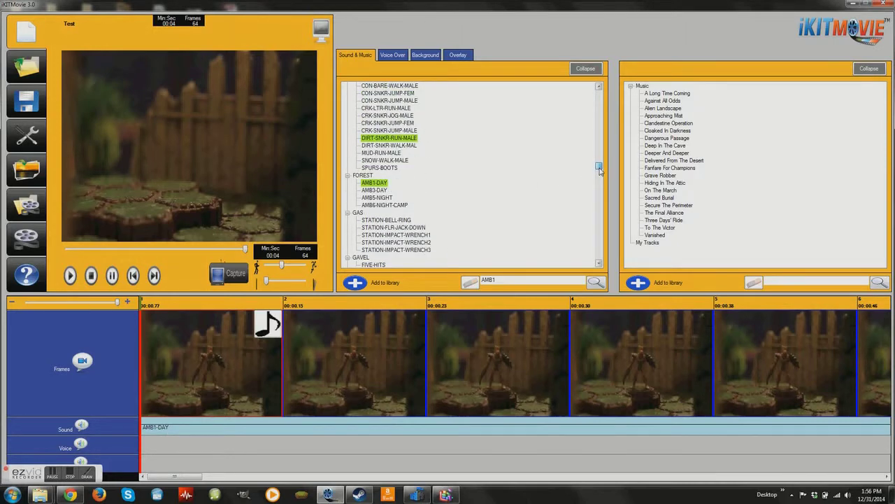
{"action": "left_click_drag", "start_coordinate": [171, 477], "coordinate": [427, 465]}
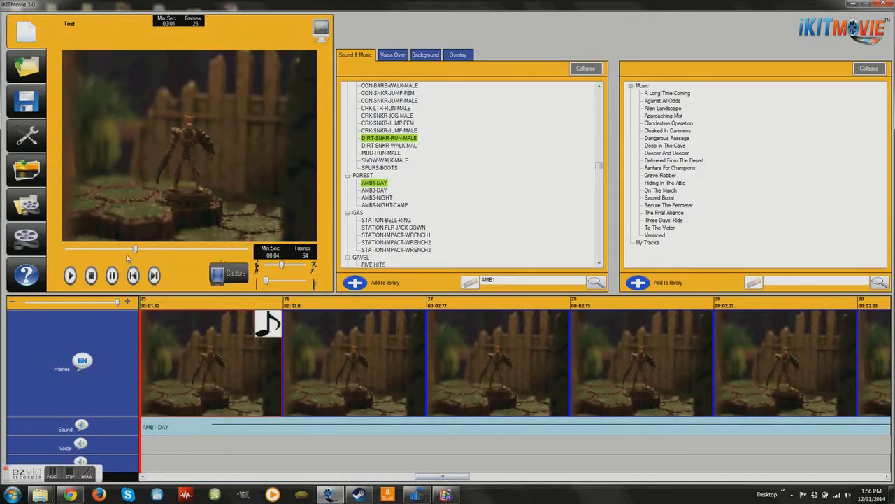
{"action": "left_click_drag", "start_coordinate": [135, 249], "coordinate": [208, 246]}
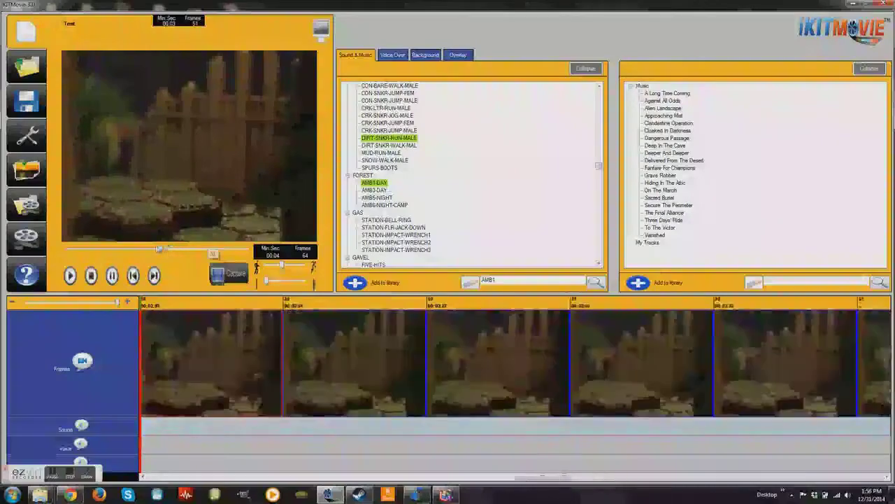
{"action": "left_click_drag", "start_coordinate": [159, 249], "coordinate": [225, 250]}
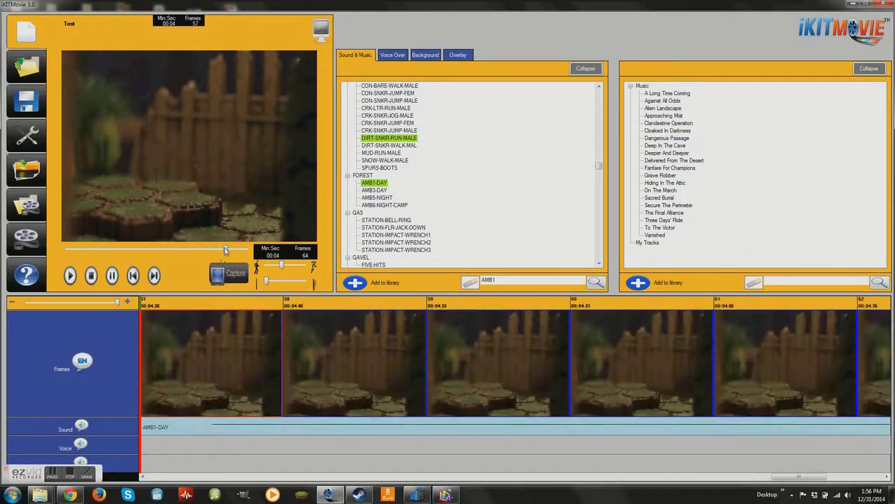
{"action": "left_click", "coordinate": [73, 276]}
{"action": "left_click_drag", "start_coordinate": [244, 250], "coordinate": [67, 250]}
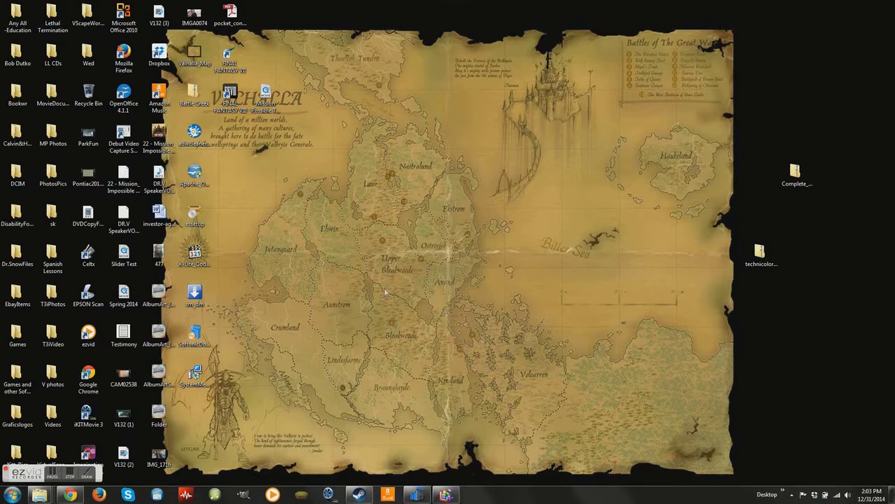
Step: Move the Mission Possible and both FINAL FANTASY shortcuts into the top icon row
{"action": "left_click_drag", "start_coordinate": [269, 97], "coordinate": [265, 25]}
{"action": "left_click_drag", "start_coordinate": [230, 94], "coordinate": [301, 22]}
{"action": "left_click_drag", "start_coordinate": [230, 60], "coordinate": [337, 21]}
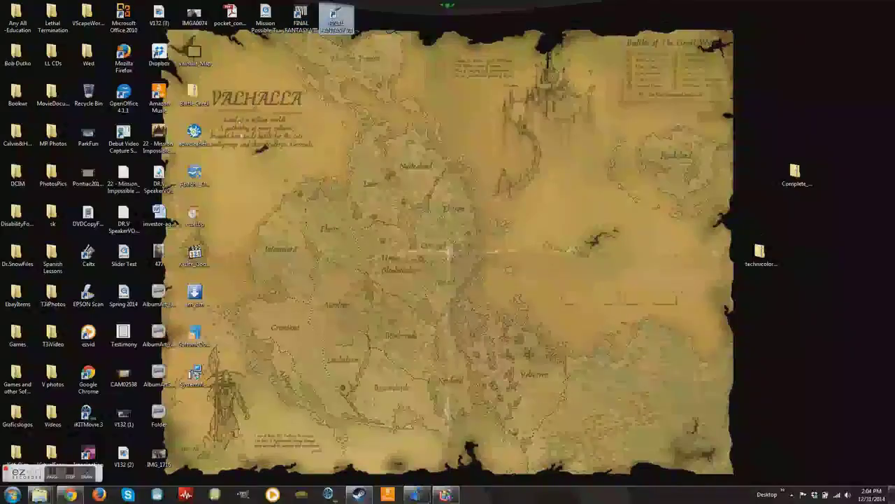